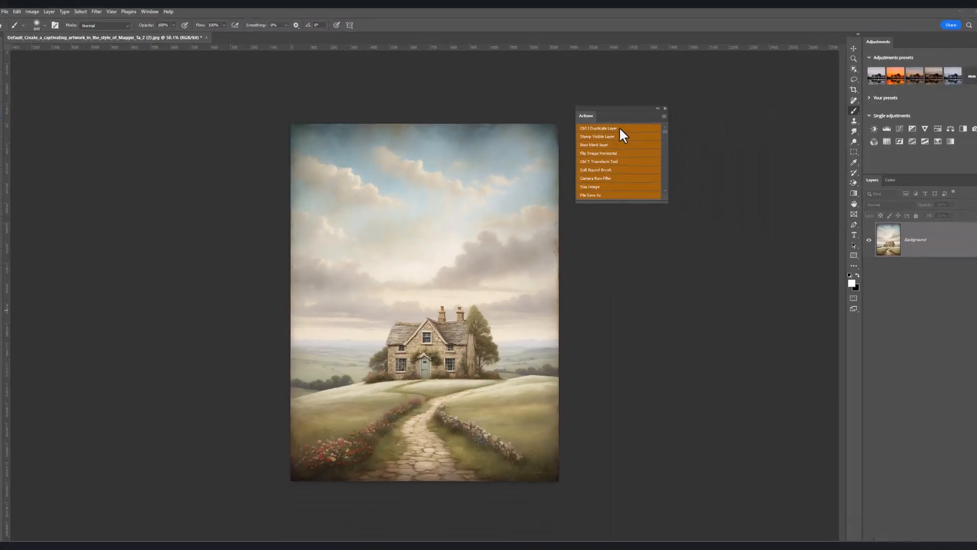
Duplicate the background layer and add a Levels adjustment above it with automatic correction.
click(771, 146)
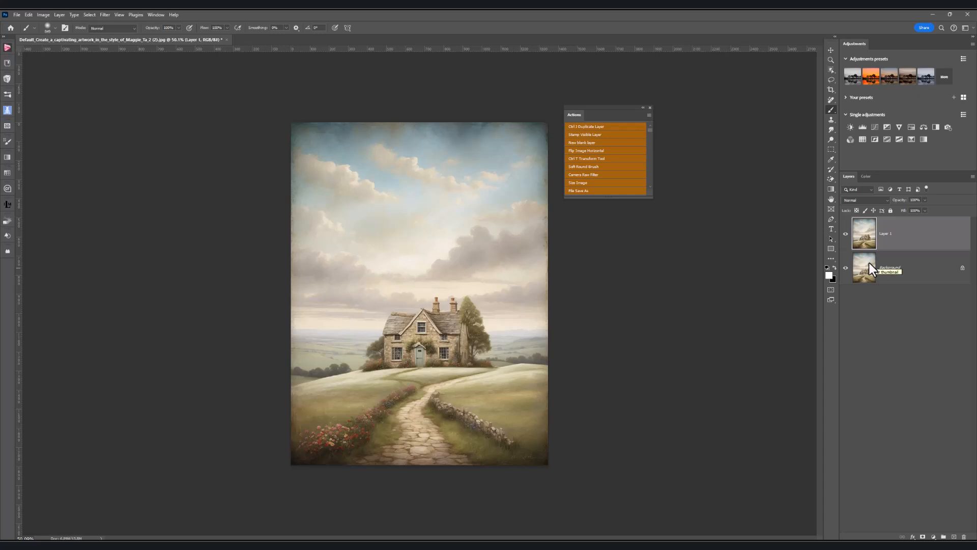
click(862, 128)
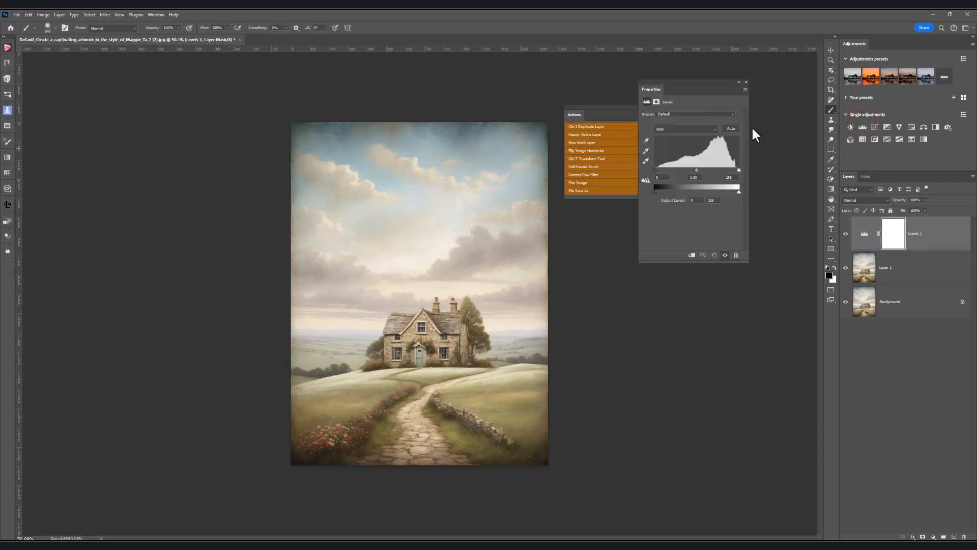
click(731, 127)
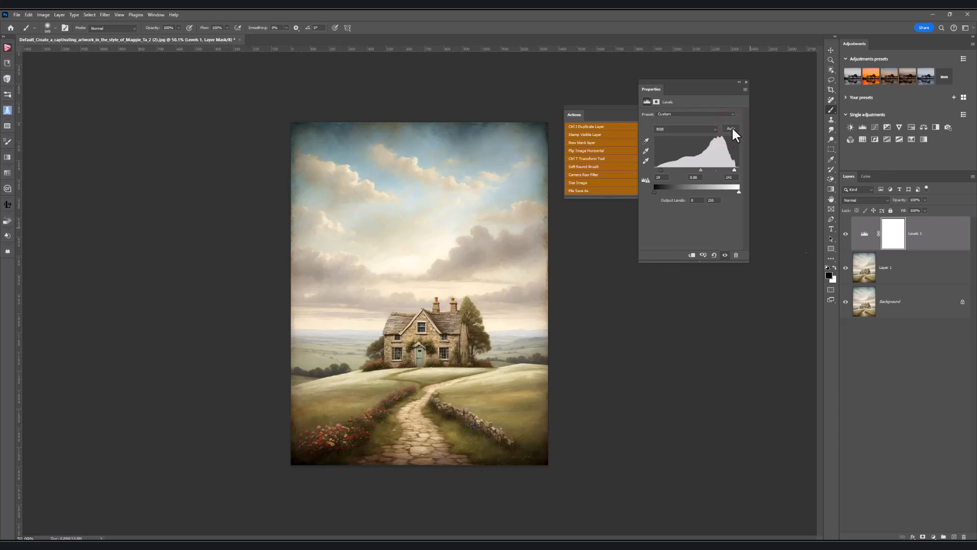
click(746, 82)
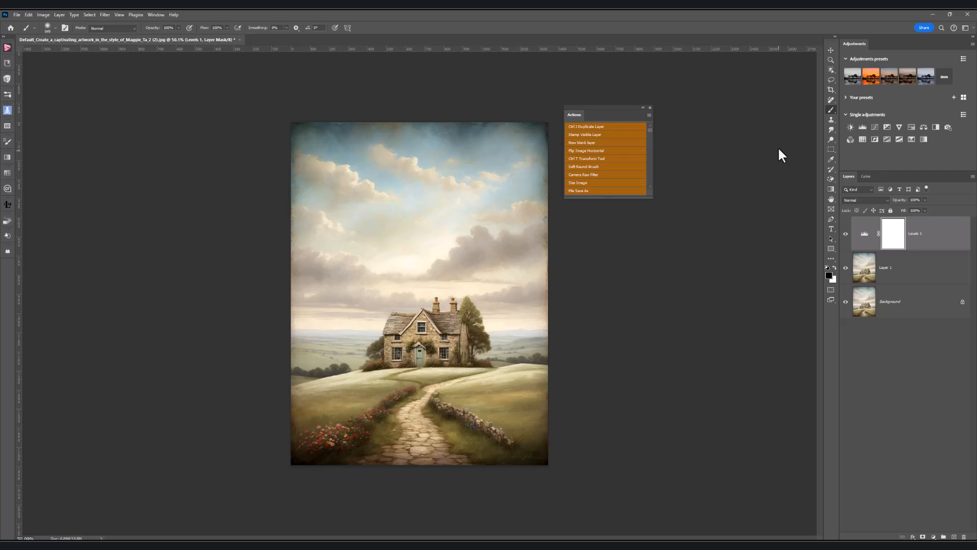
Add a new blank layer above Levels 1 and select the Soft Fog SandraD Imagery Brush.
click(612, 144)
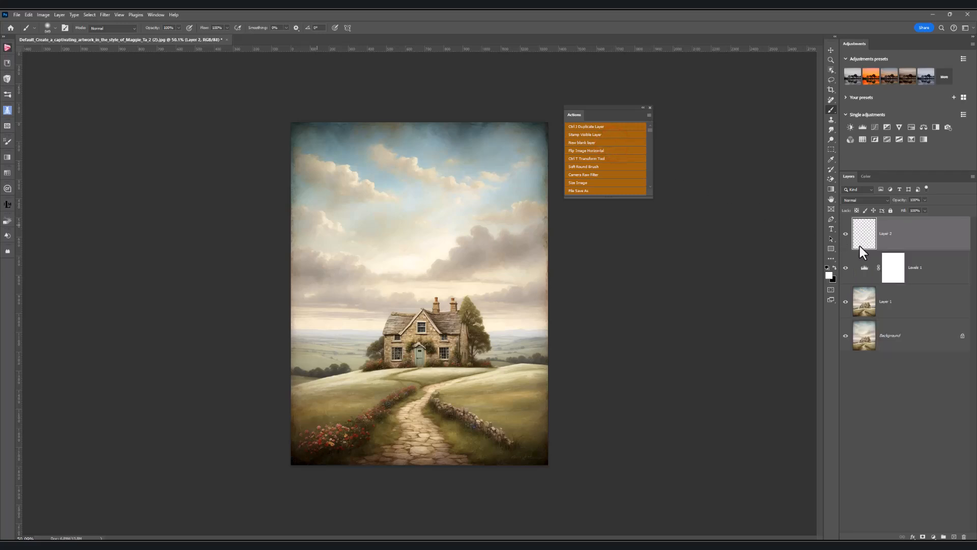
click(8, 97)
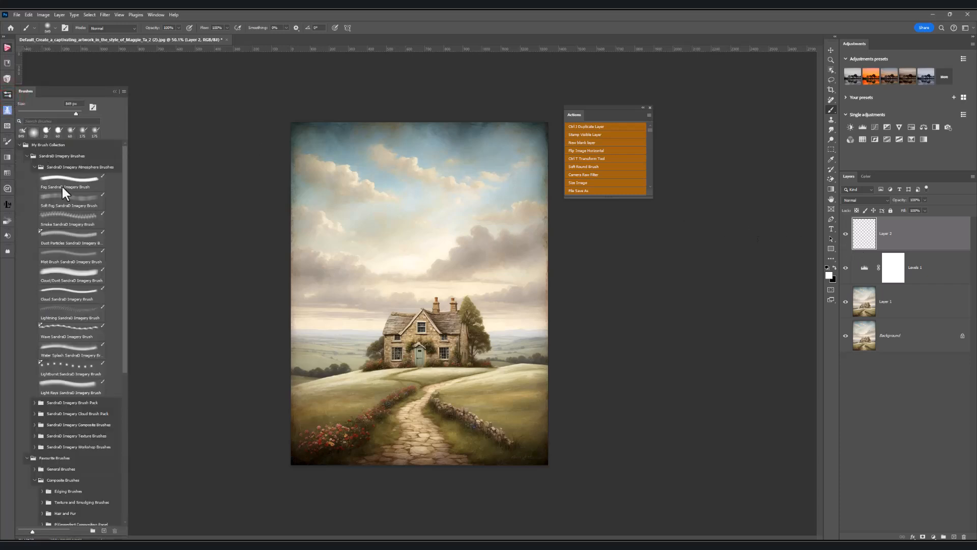
click(71, 203)
Paint soft fog on Layer 2 around the cottage and across the hills, including strokes at reduced brush opacity.
click(349, 359)
click(429, 346)
click(457, 307)
click(497, 361)
click(430, 387)
click(369, 381)
click(341, 404)
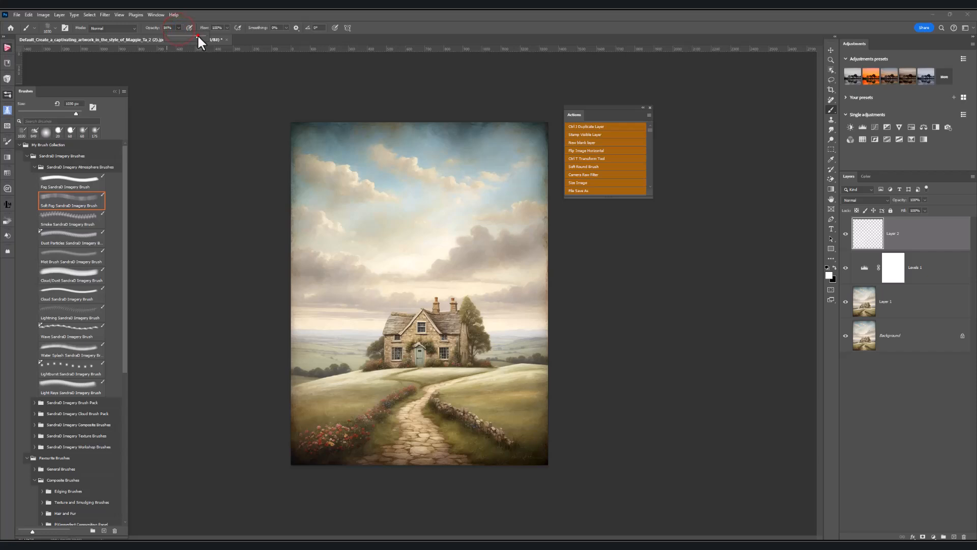
click(362, 365)
click(415, 365)
click(467, 375)
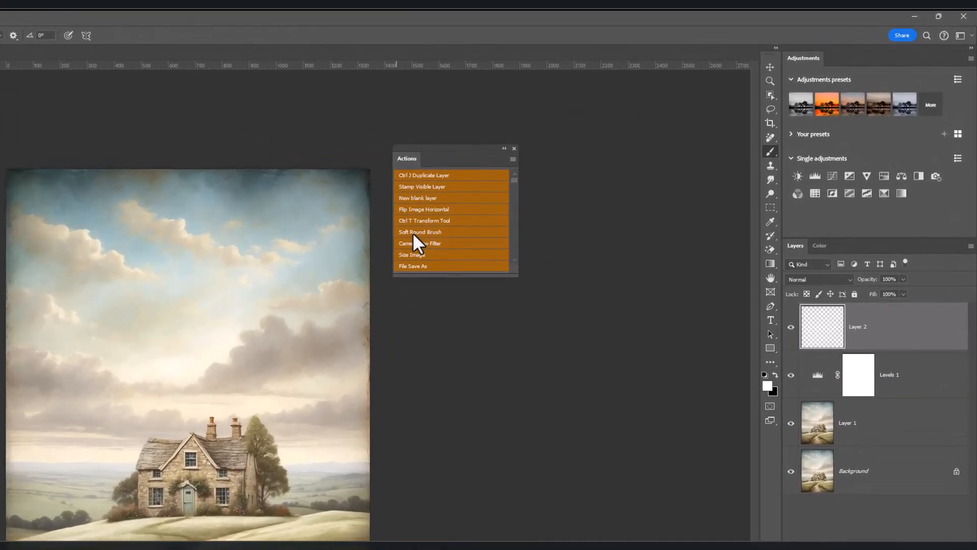
Switch to the Soft Round Brush and stamp all visible layers into a new top layer.
click(413, 233)
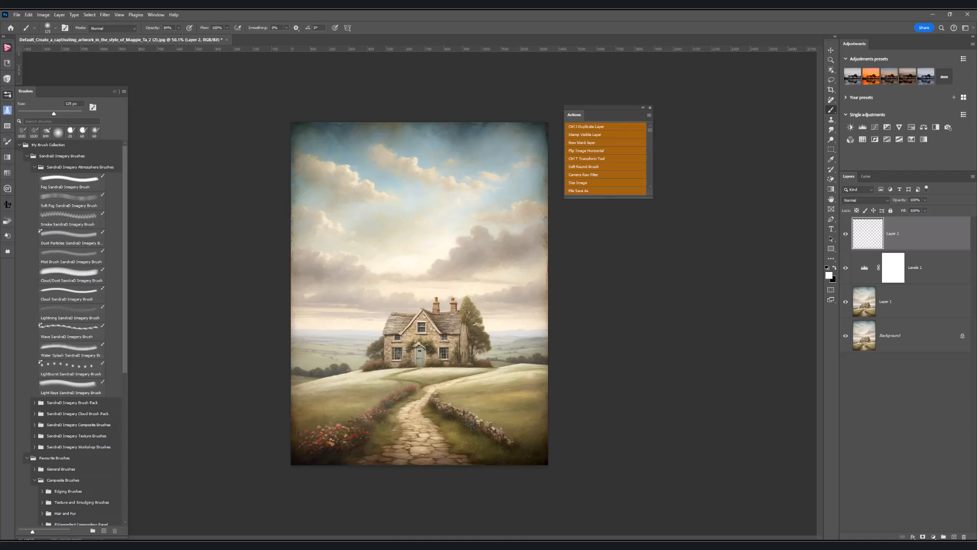
key(ctrl+plus)
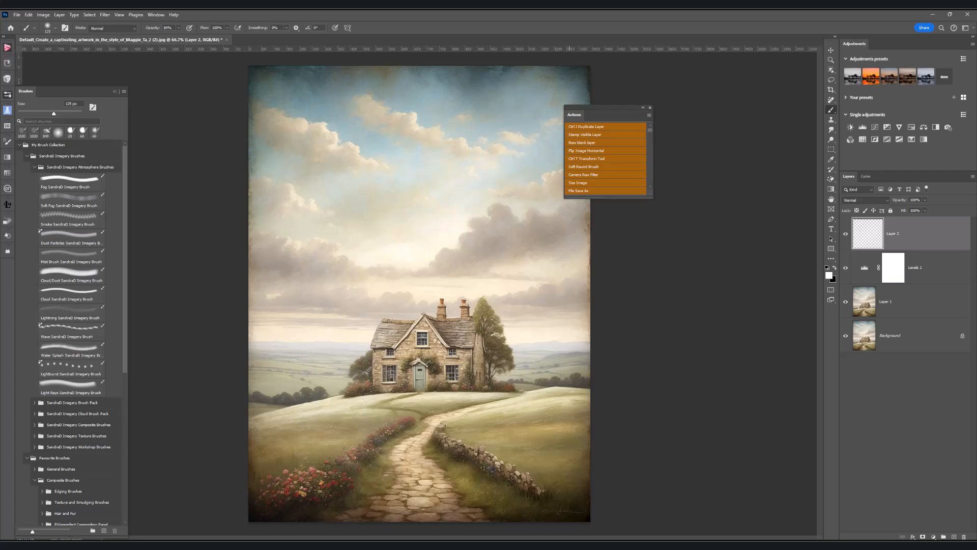
click(595, 133)
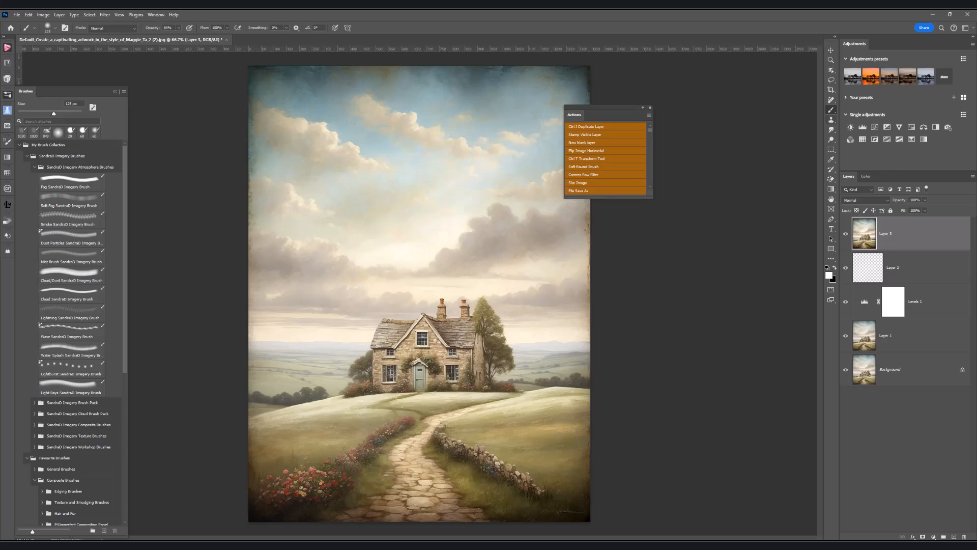
Erase the pots on top of the cottage's two chimneys on Layer 3 with the Remove tool.
click(831, 100)
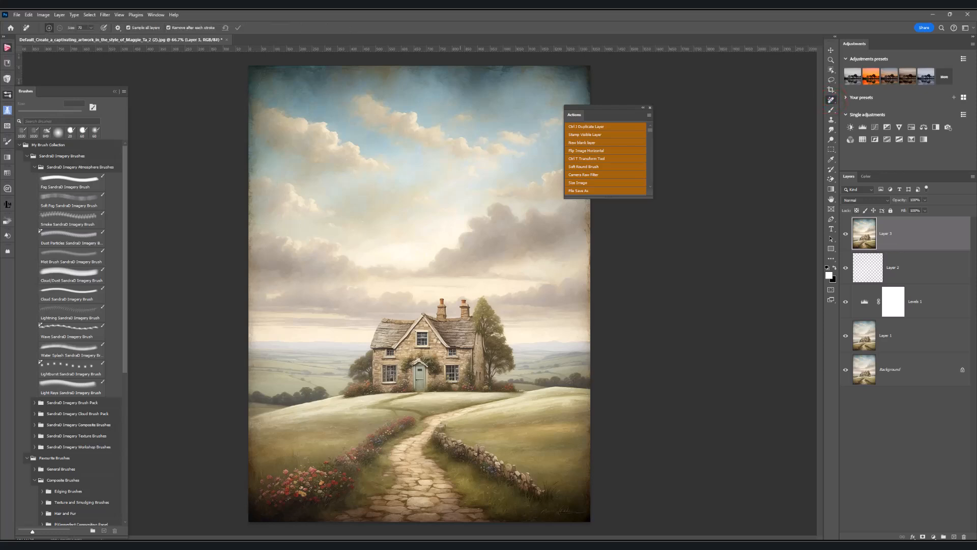
click(441, 301)
click(465, 302)
click(448, 301)
click(438, 305)
scroll(419, 296, down, 1)
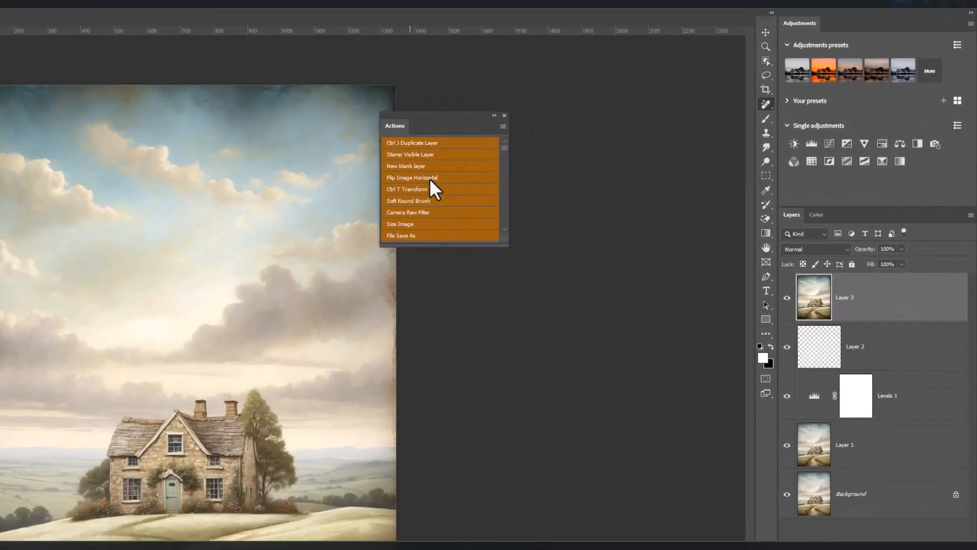
Flip the image horizontally and flip it back to its original orientation.
click(598, 151)
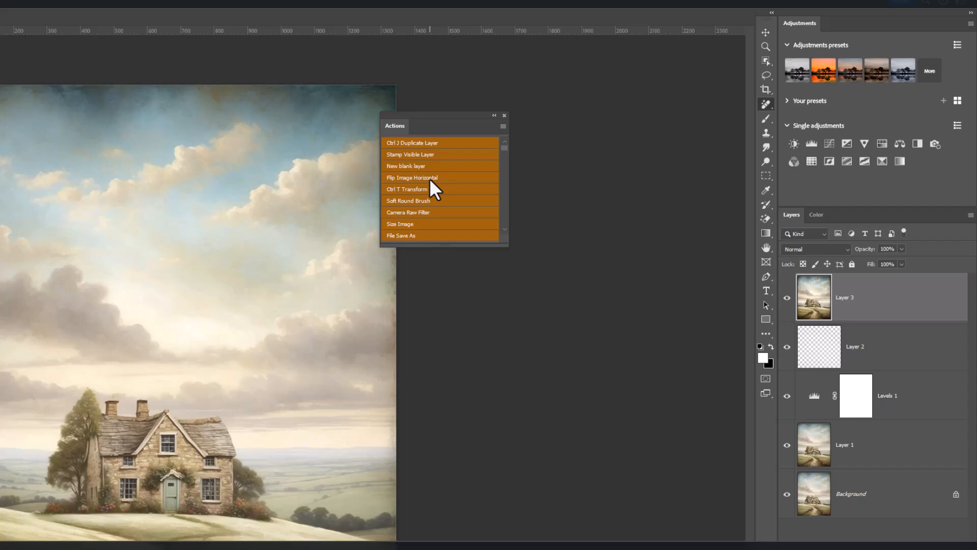
click(430, 177)
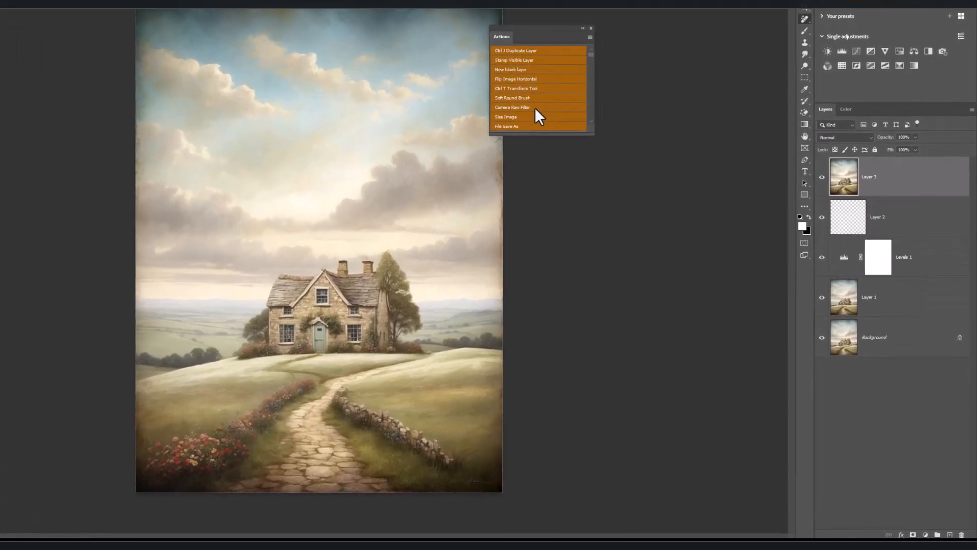
Apply the Camera Raw Filter to Layer 3 with exposure -0.10 and contrast +27.
click(604, 174)
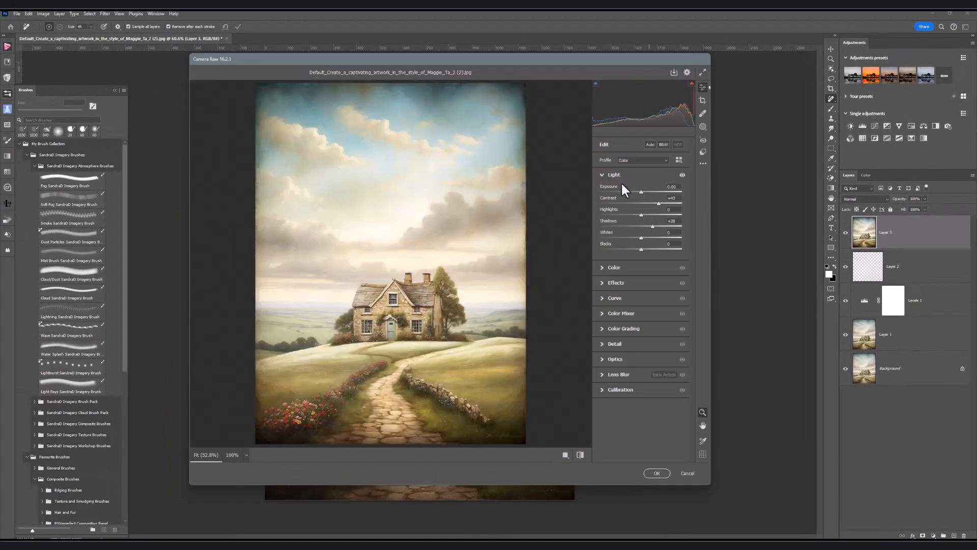
drag(641, 194, 640, 193)
drag(658, 203, 652, 204)
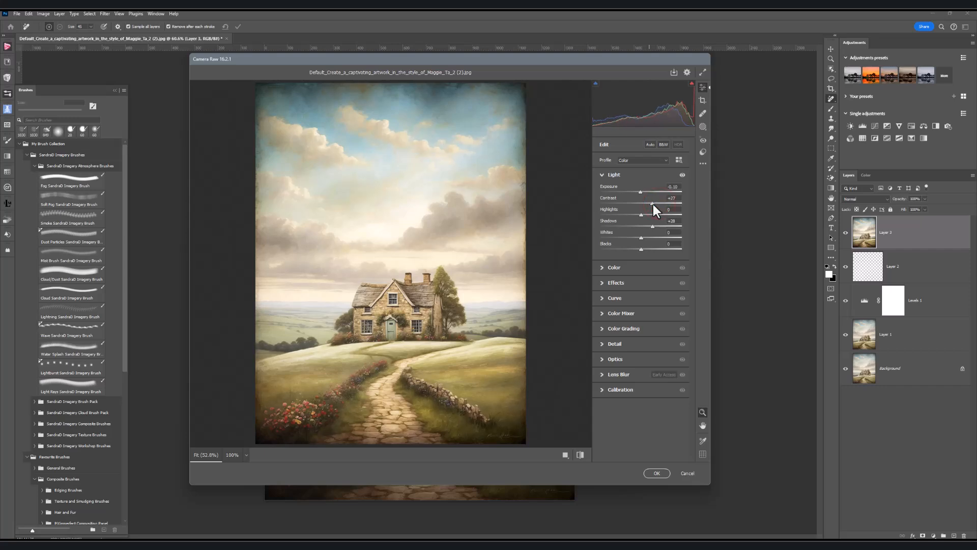
click(657, 473)
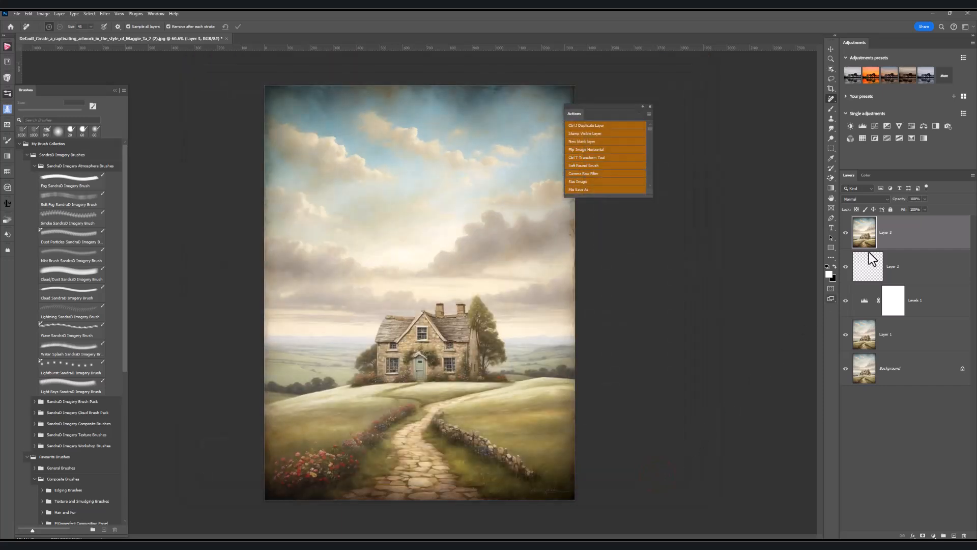